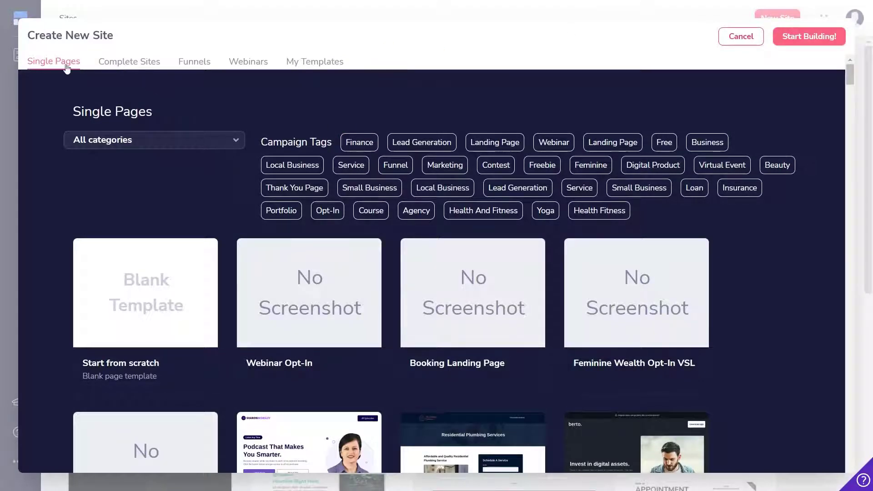
- Look through the Complete Sites, Funnels, Webinars and My Templates collections, then return to Single Pages
click(127, 66)
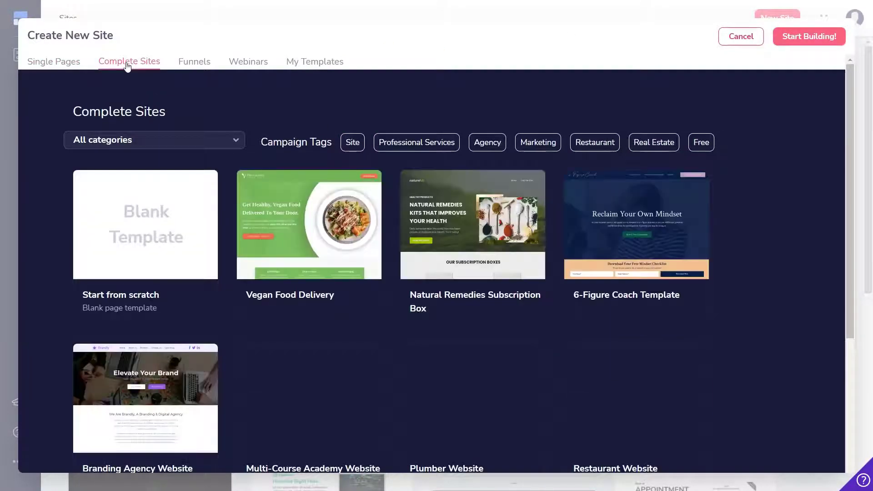
click(194, 62)
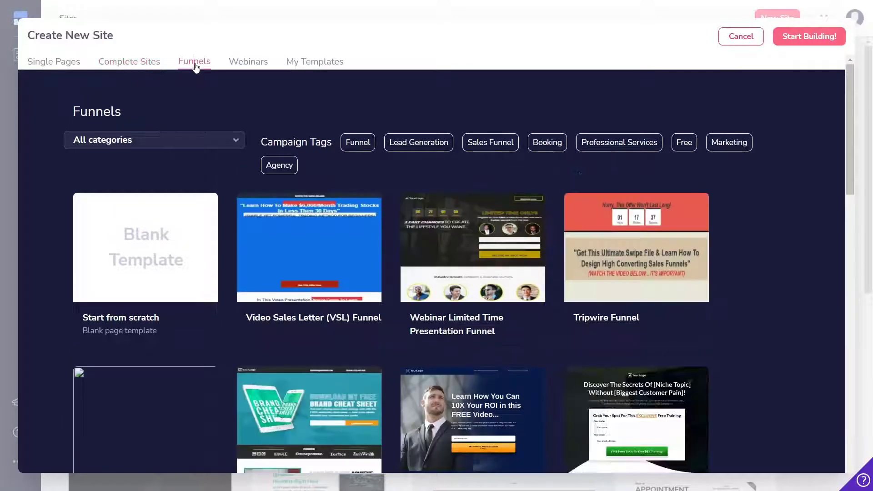
click(241, 69)
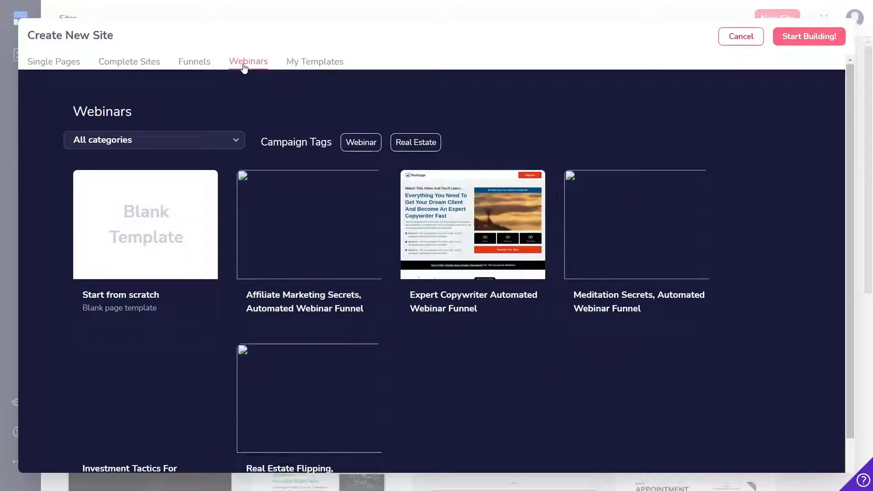
click(332, 65)
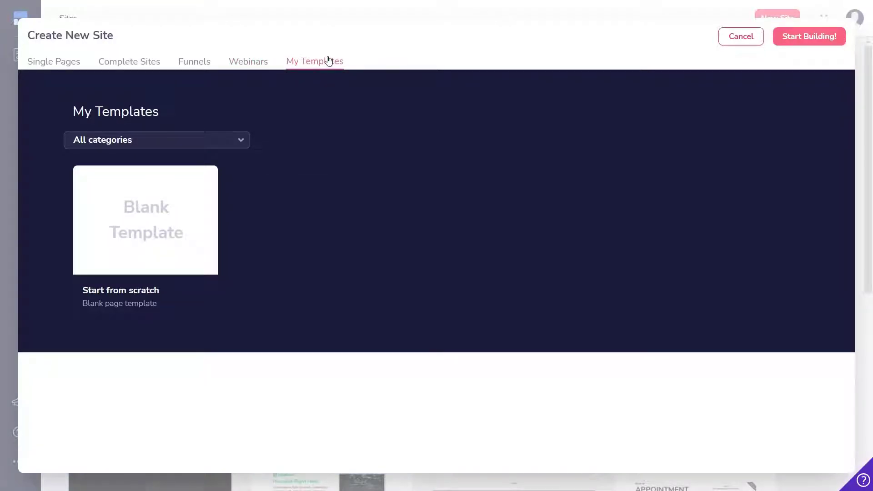
click(85, 68)
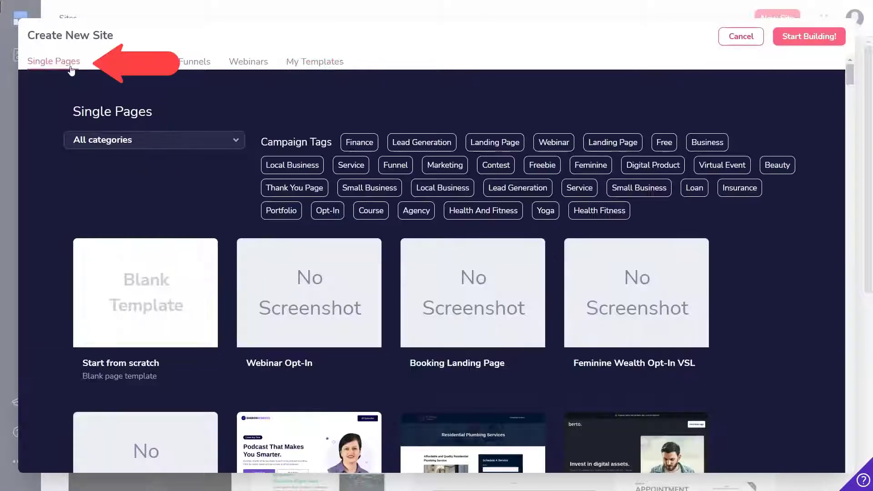
- Review the available single-page template categories down to Other, then close the list without changing the category
click(232, 142)
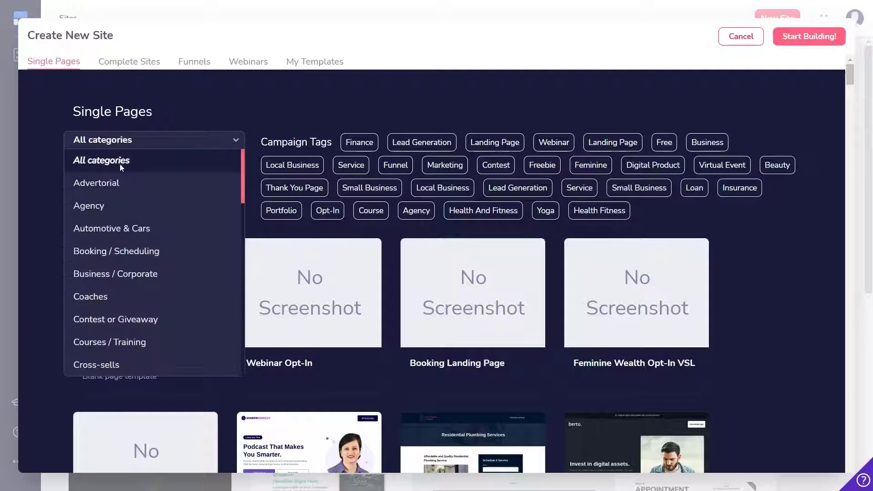
scroll(129, 245, down, 1)
scroll(178, 250, down, 9)
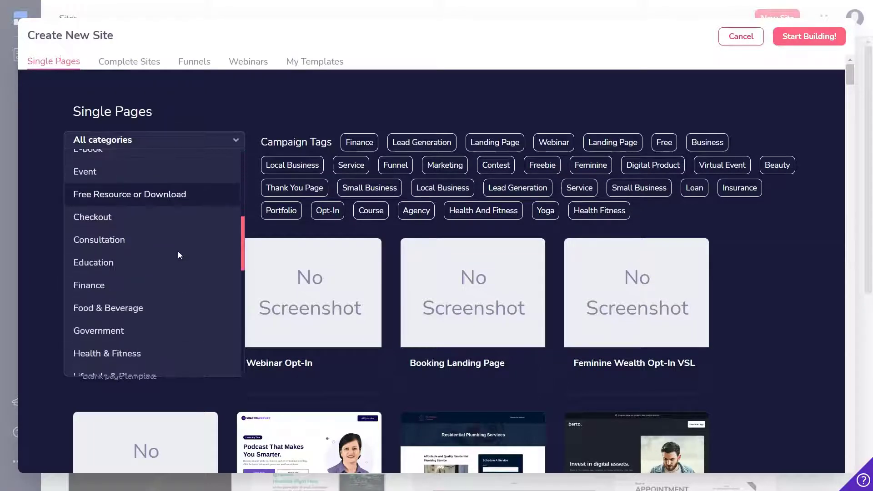
scroll(178, 251, down, 6)
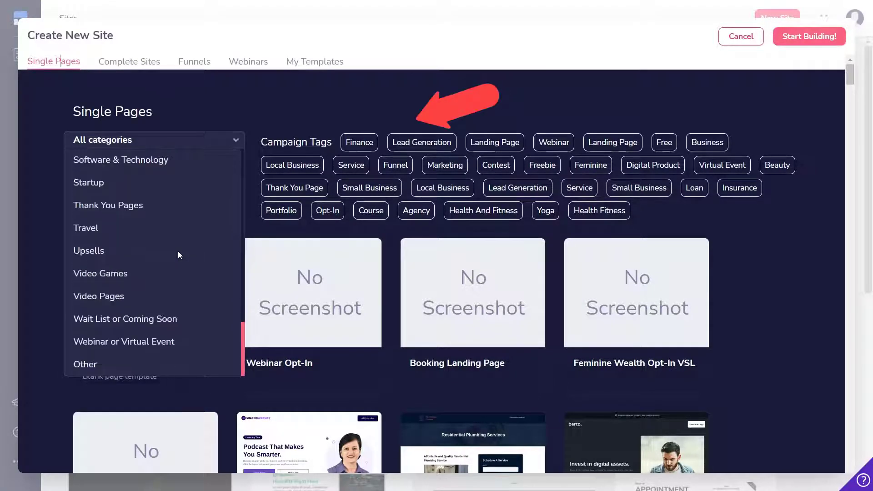
click(209, 109)
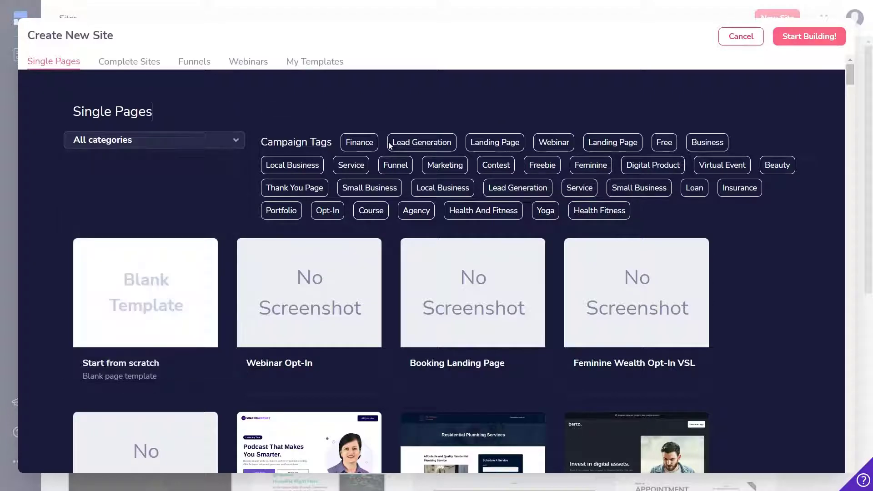
- Filter the single-page templates by the Lead Generation campaign tag, review the matches, and remove the filter
click(395, 143)
mouse_move(682, 211)
scroll(684, 213, down, 2)
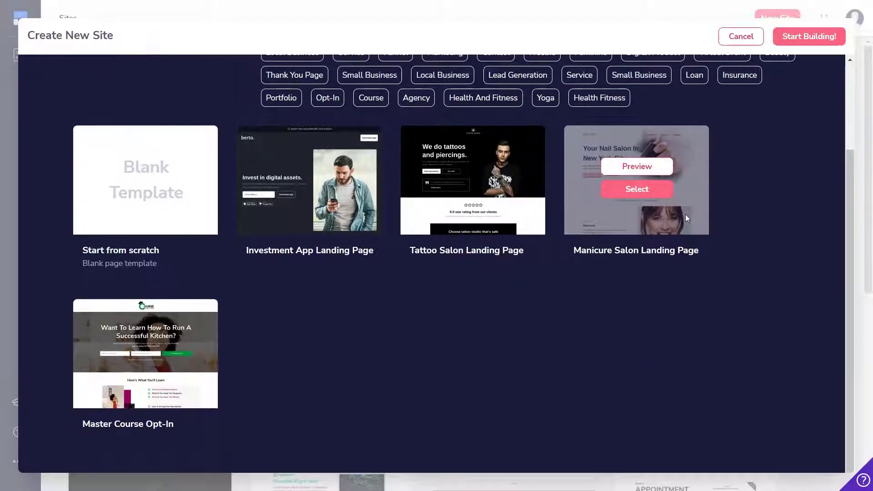
click(411, 86)
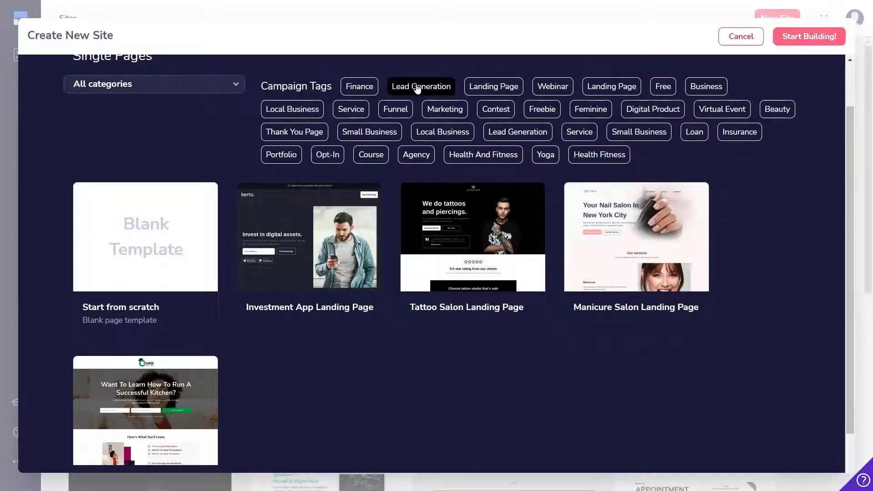
scroll(408, 189, up, 2)
- Examine the unfiltered single-page templates, checking which ones are marked Premium and which can be selected directly
scroll(409, 189, down, 8)
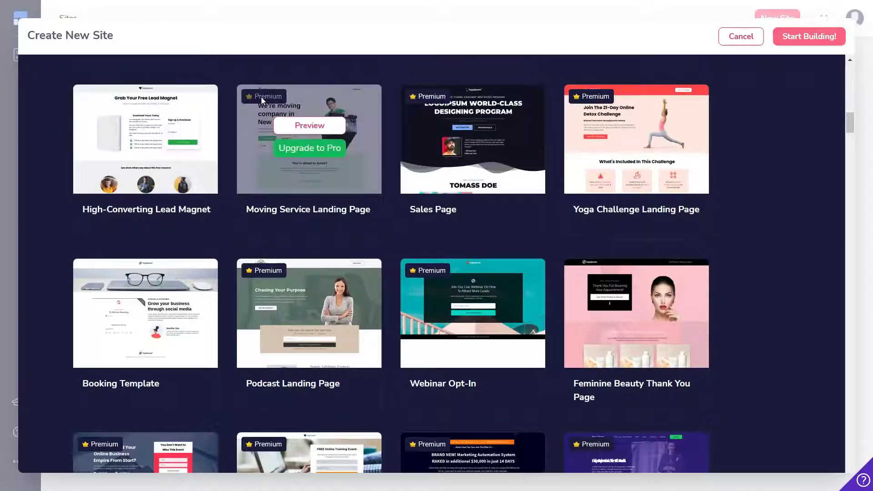
scroll(437, 199, down, 1)
scroll(437, 198, down, 5)
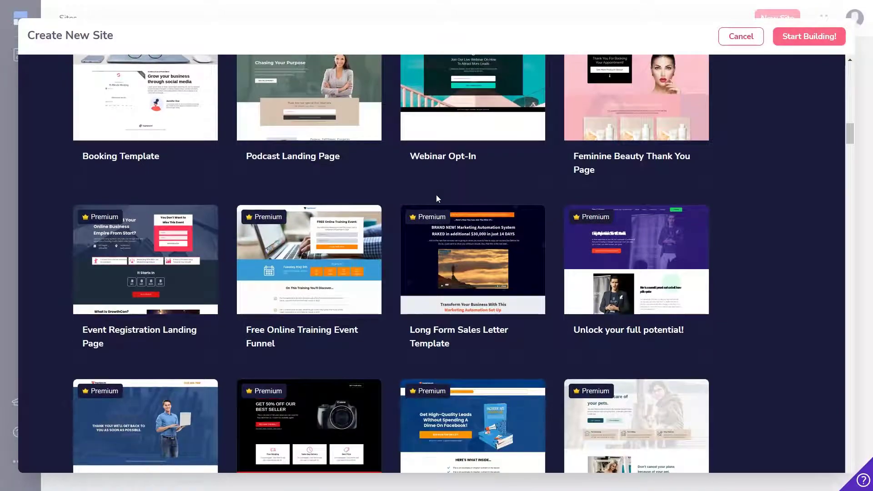
scroll(438, 199, down, 3)
scroll(436, 197, down, 4)
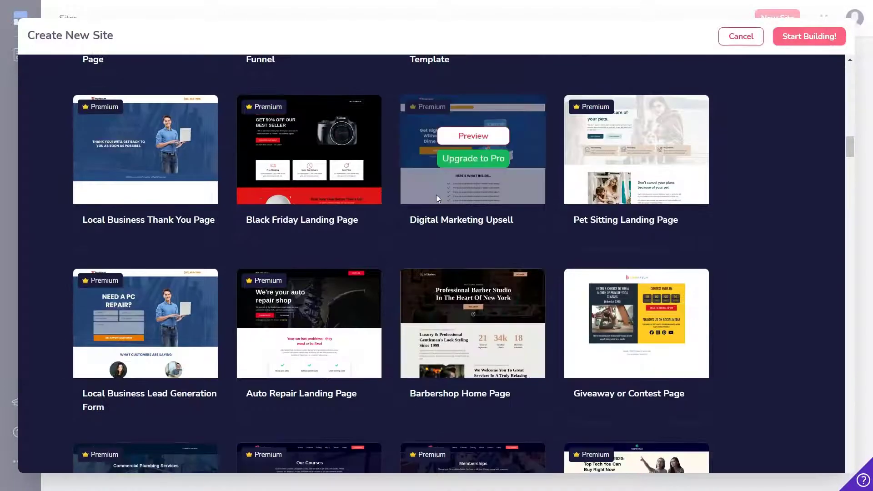
scroll(437, 198, down, 3)
scroll(437, 199, up, 12)
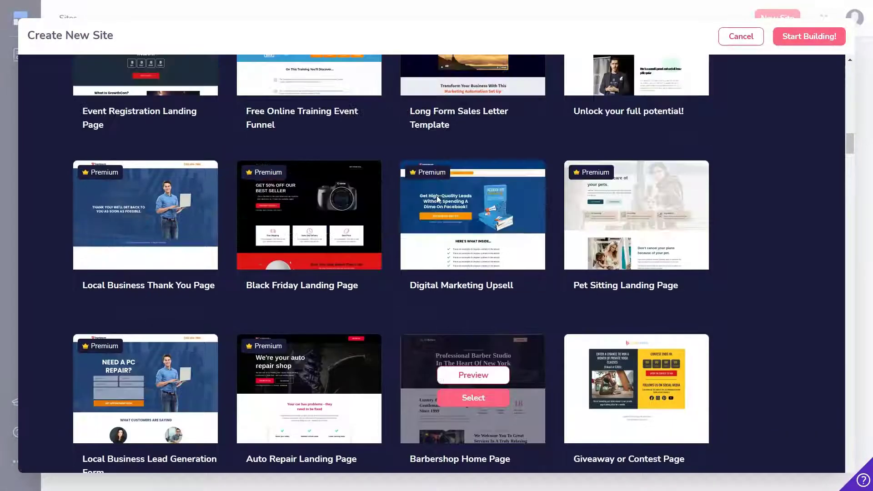
scroll(437, 199, up, 9)
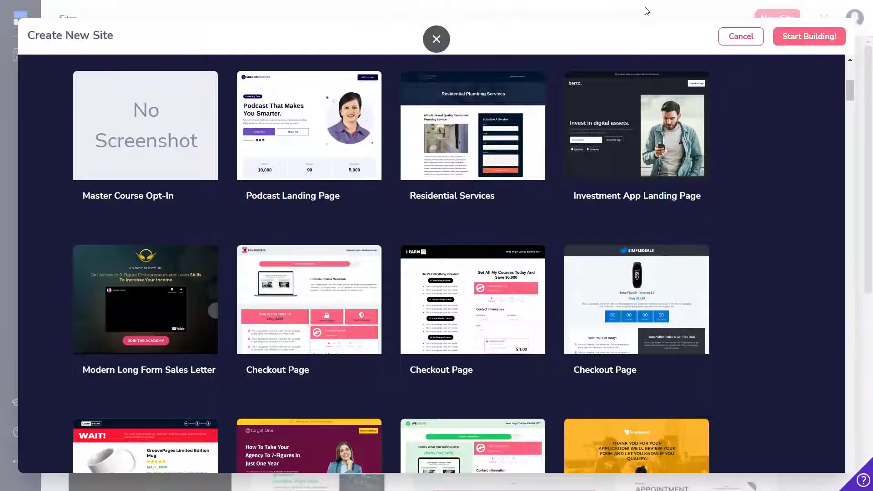
- Browse deeper through the single-page template gallery to review the range of designs, then return to its beginning
scroll(794, 305, down, 8)
scroll(794, 307, down, 12)
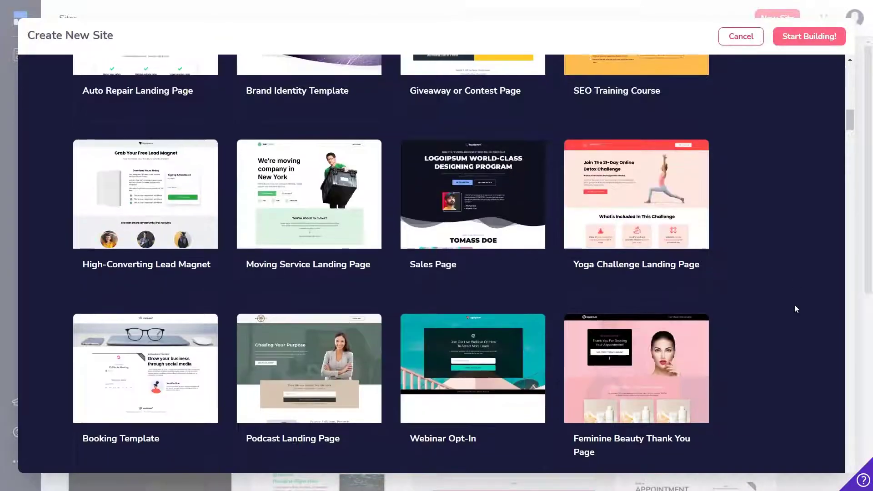
scroll(794, 308, down, 14)
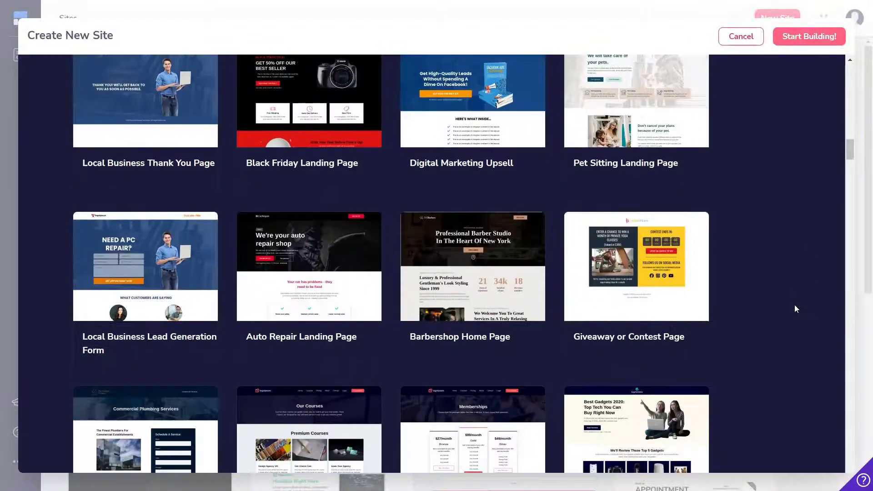
scroll(794, 309, down, 18)
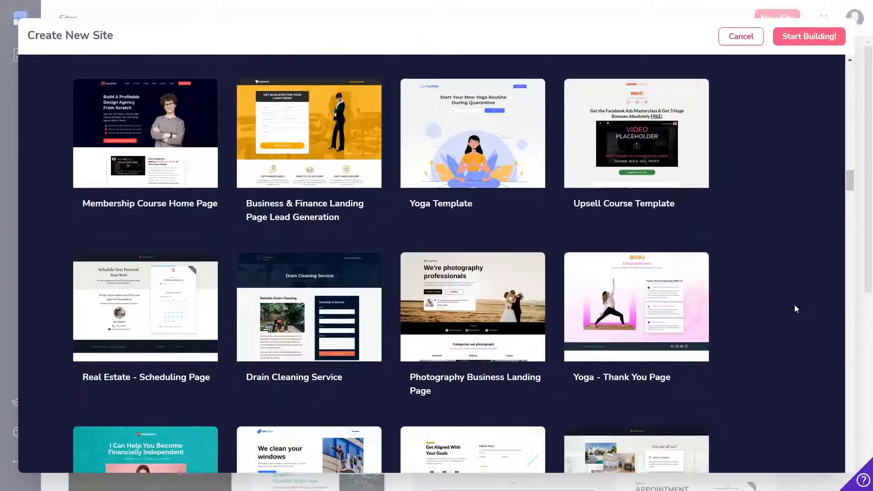
scroll(795, 309, down, 9)
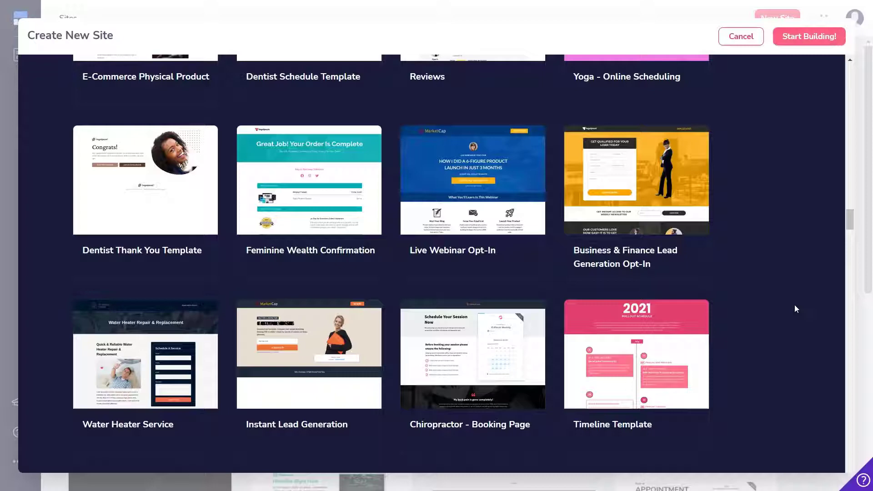
scroll(587, 330, up, 15)
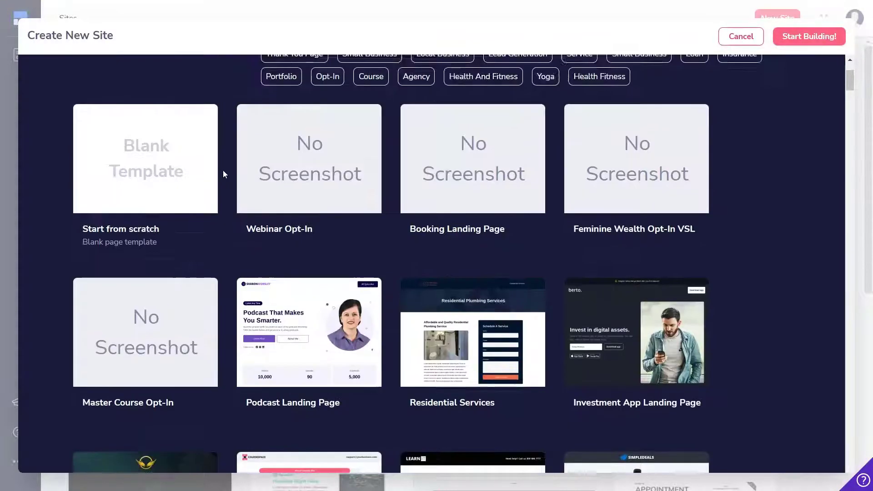
- Filter the Complete Sites templates by the Agency tag and select the Digital Agency Website template
scroll(222, 170, up, 3)
click(129, 61)
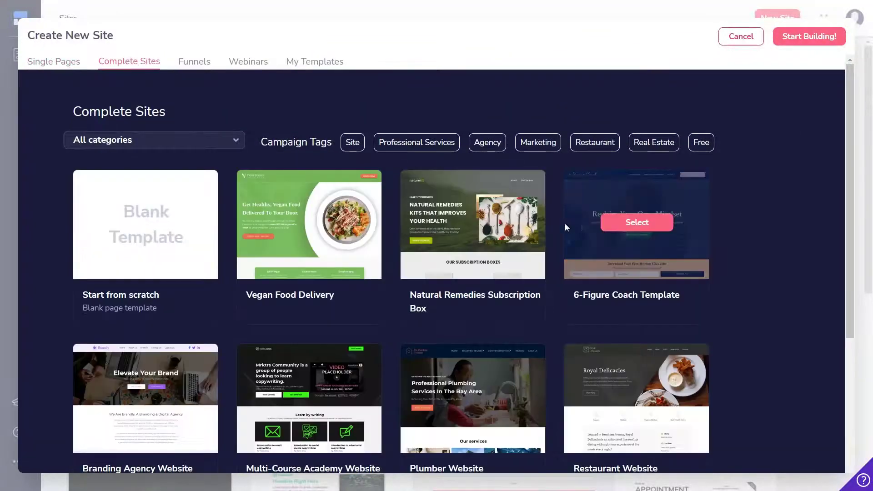
click(487, 142)
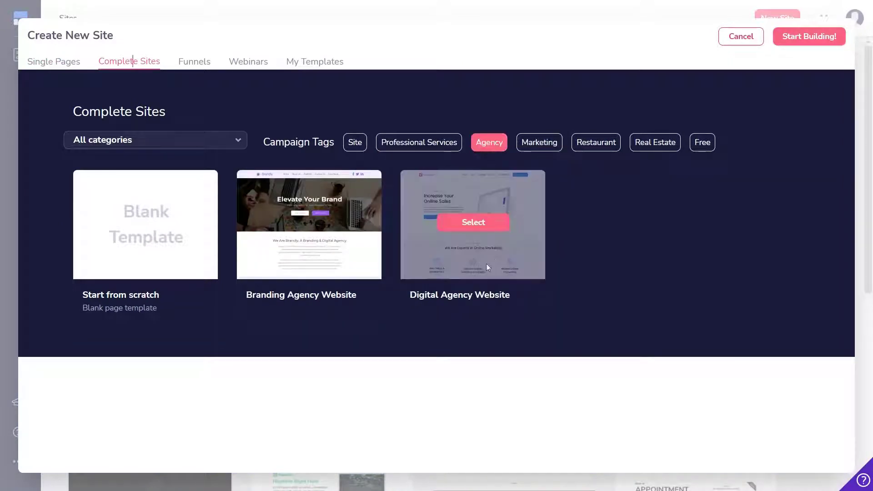
click(479, 223)
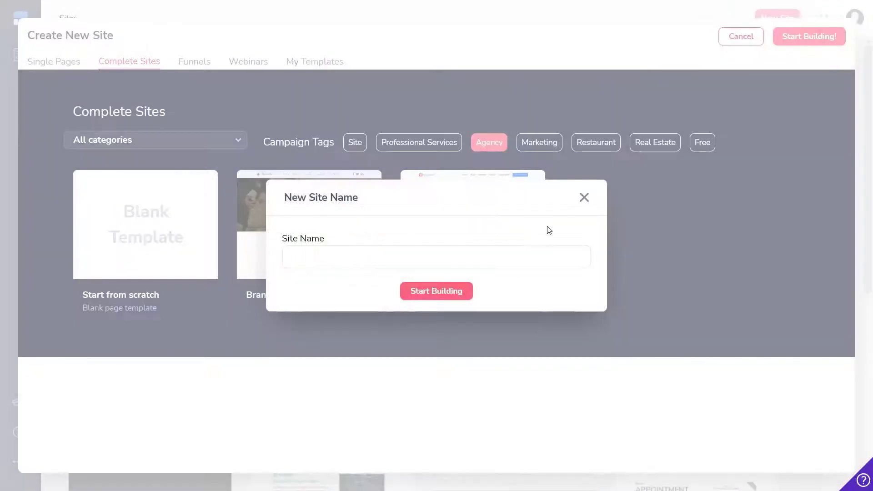
- Name the new site Digital Agency Business and start building it
click(328, 259)
text(Digital Agency Busine)
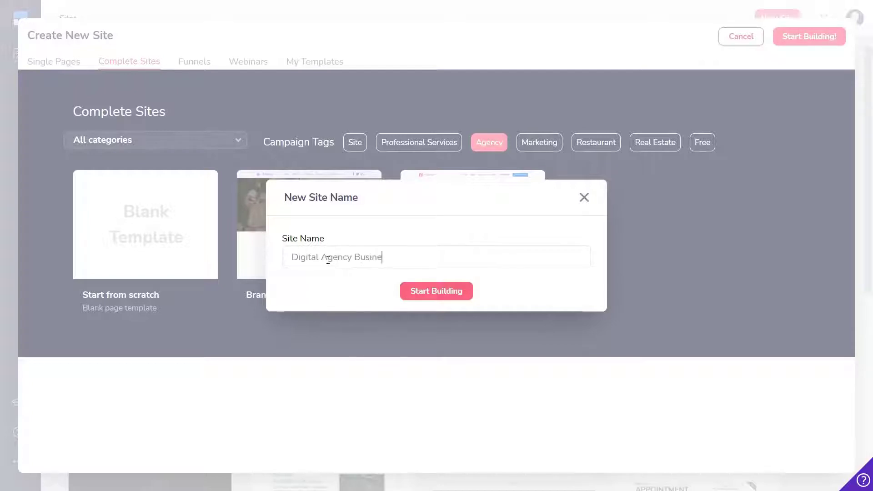
text(ss)
click(436, 291)
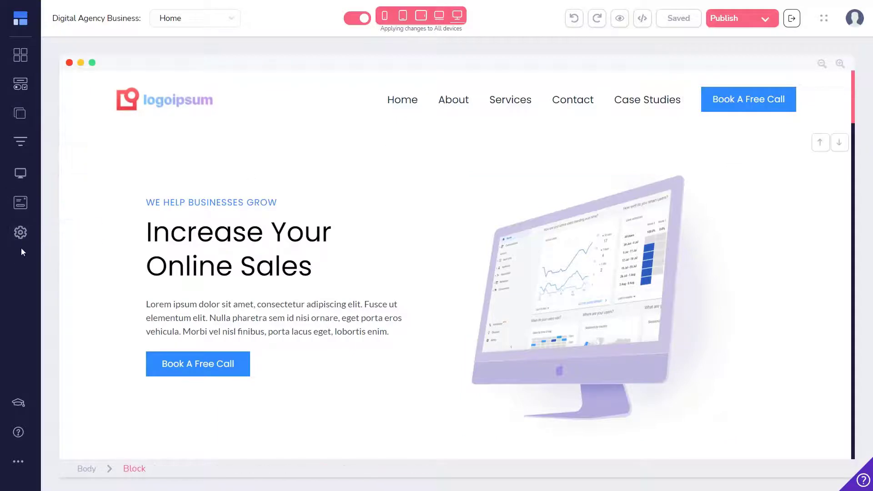
- View the site settings for the Digital Agency Business site, then close them
click(21, 234)
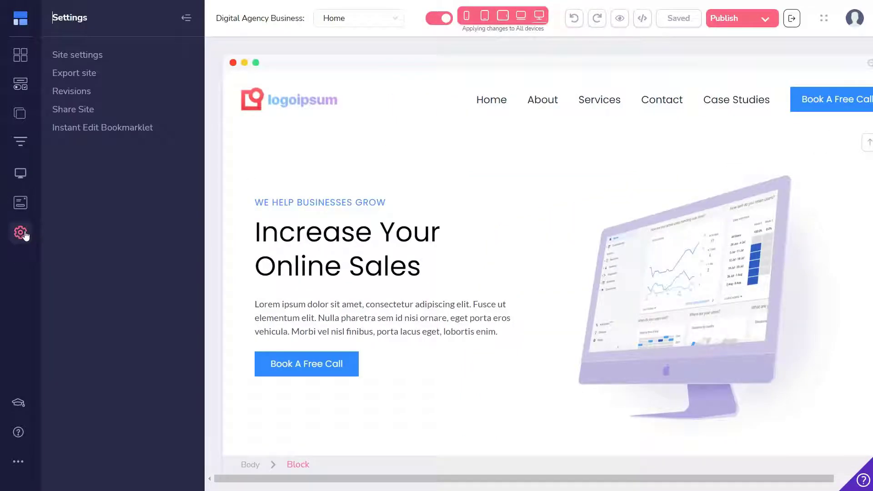
click(96, 58)
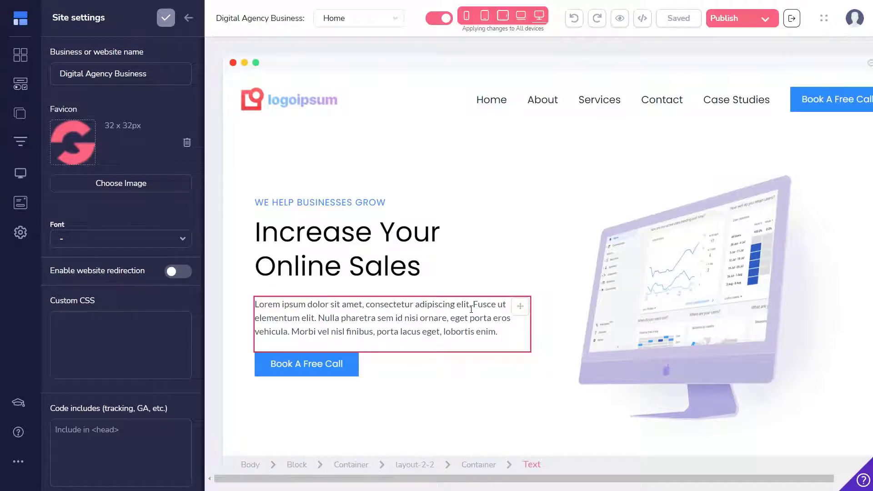
key(Escape)
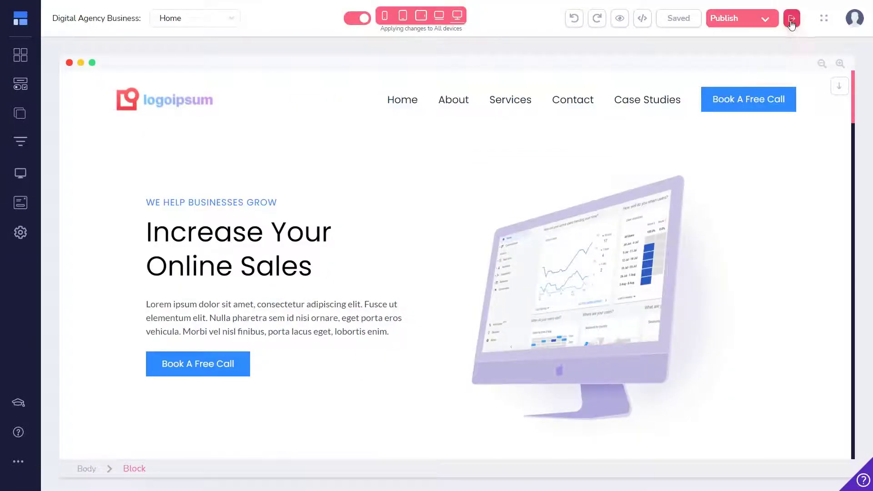
- Exit the editor to the sites list and search it for Digital Agency
click(792, 20)
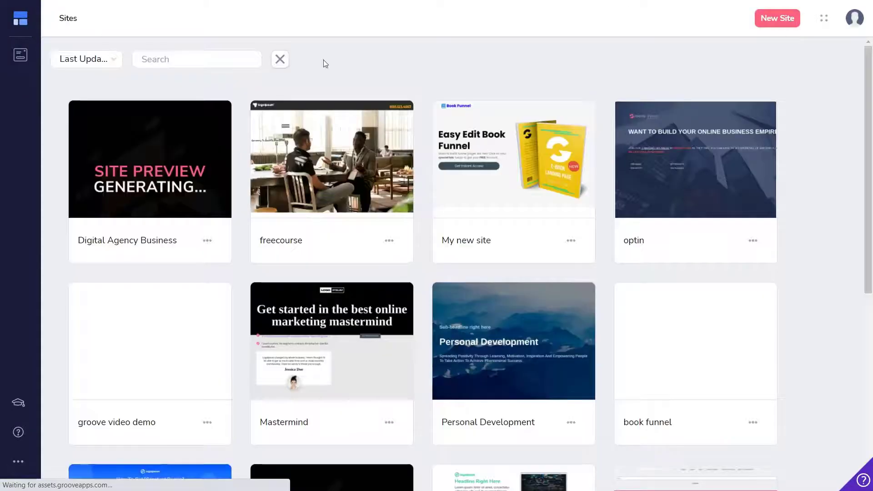
click(212, 59)
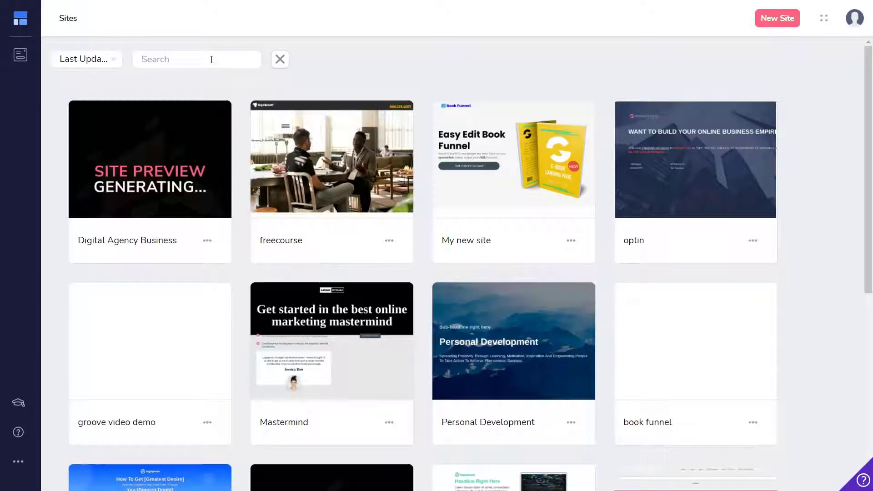
text(Digital Agency)
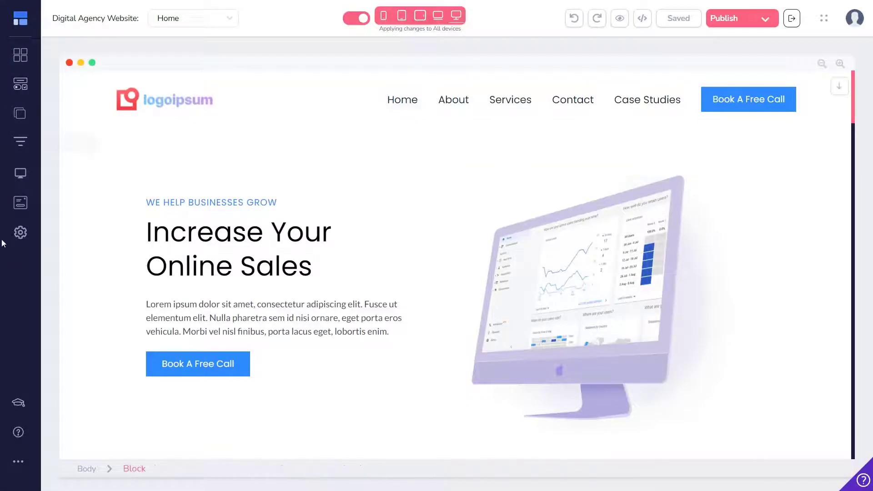
- Open the Digital Agency Website's site settings and try to set the favicon to the Santa-hat image from My Files
click(20, 233)
click(78, 56)
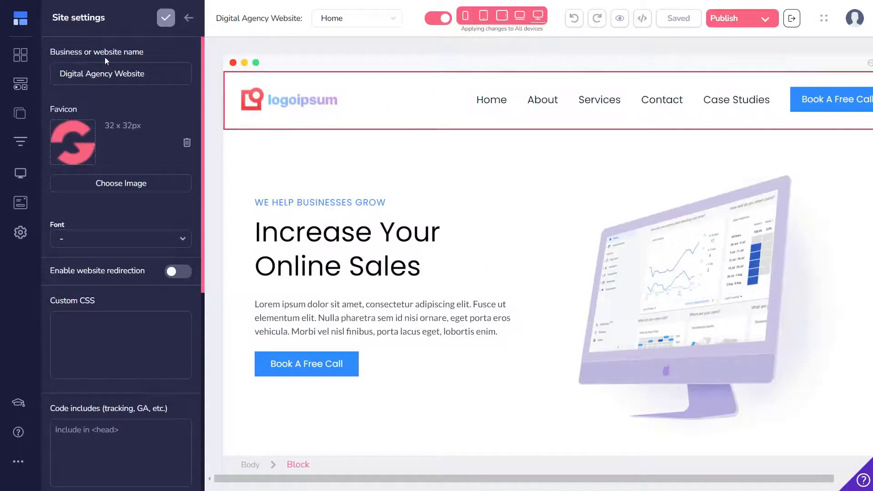
click(106, 187)
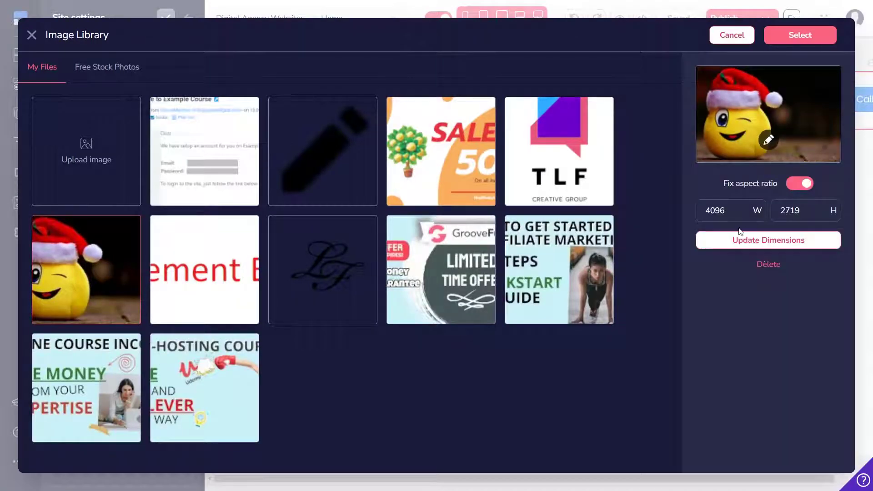
click(792, 43)
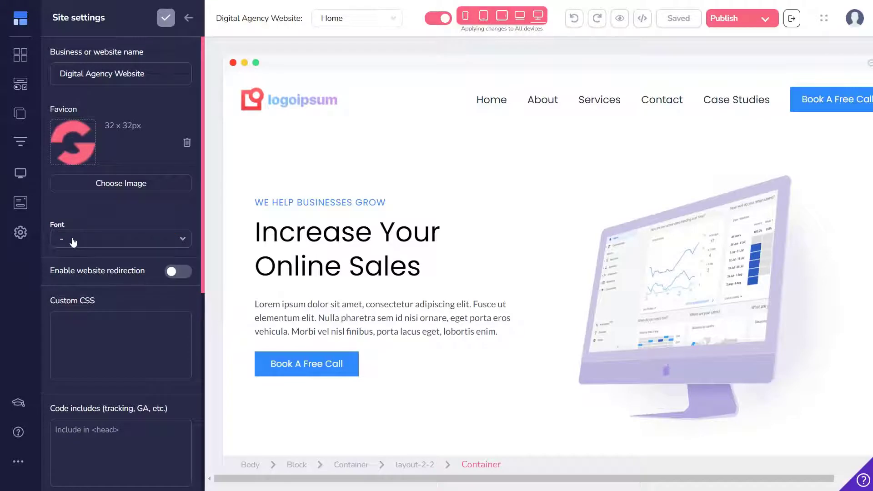
- Set the site font to oxygen in the site settings and apply the change
click(181, 239)
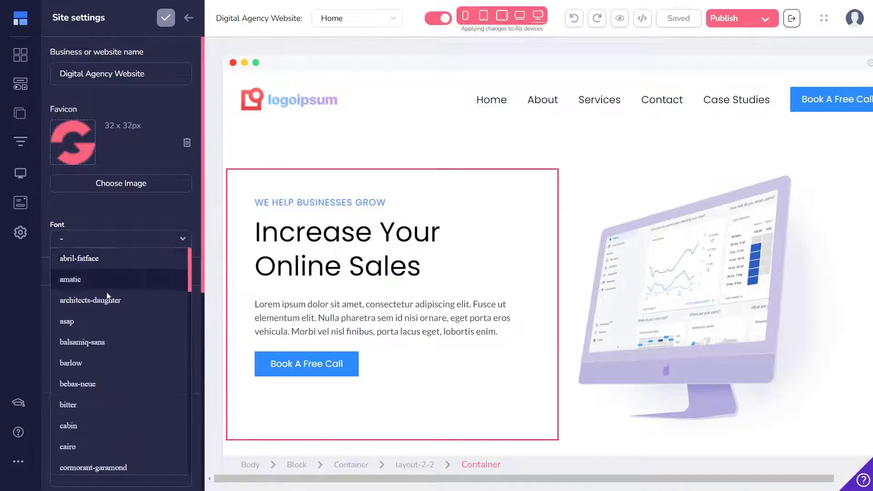
scroll(108, 300, down, 3)
scroll(133, 306, down, 6)
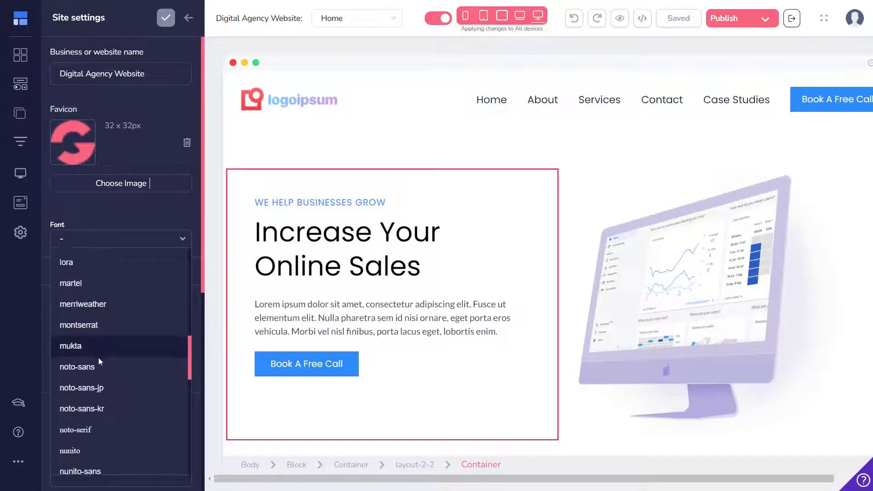
scroll(98, 357, down, 2)
scroll(98, 357, down, 3)
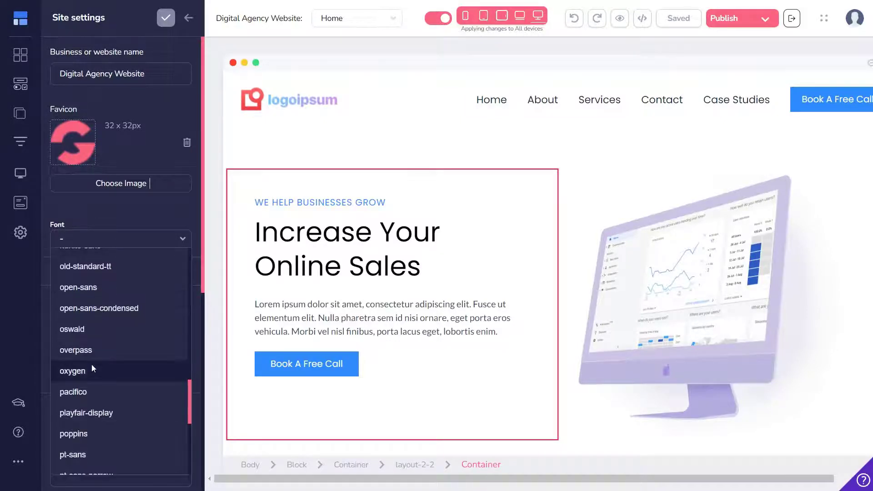
click(92, 364)
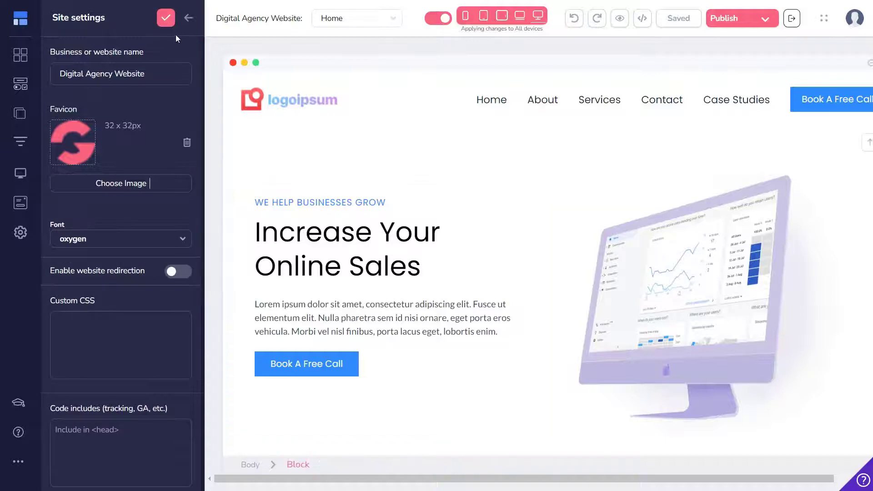
click(167, 19)
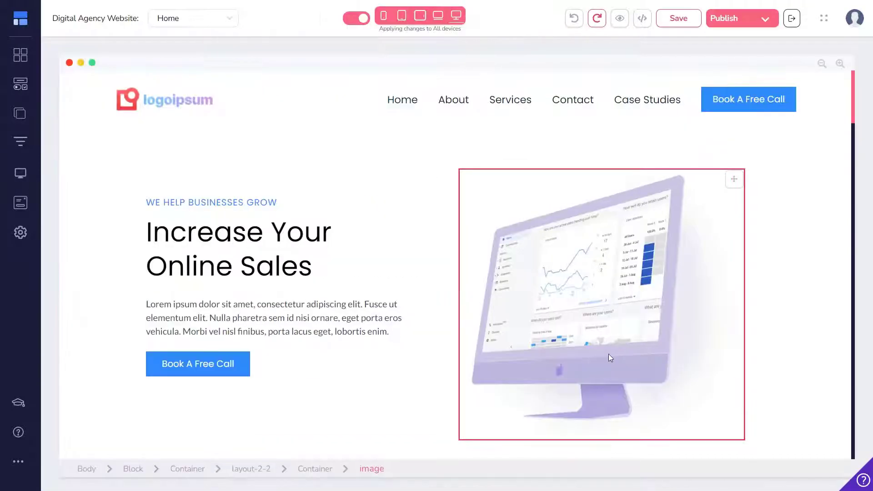
- Add an empty container above the Home page's header and place an H1 heading in it
click(20, 55)
click(58, 98)
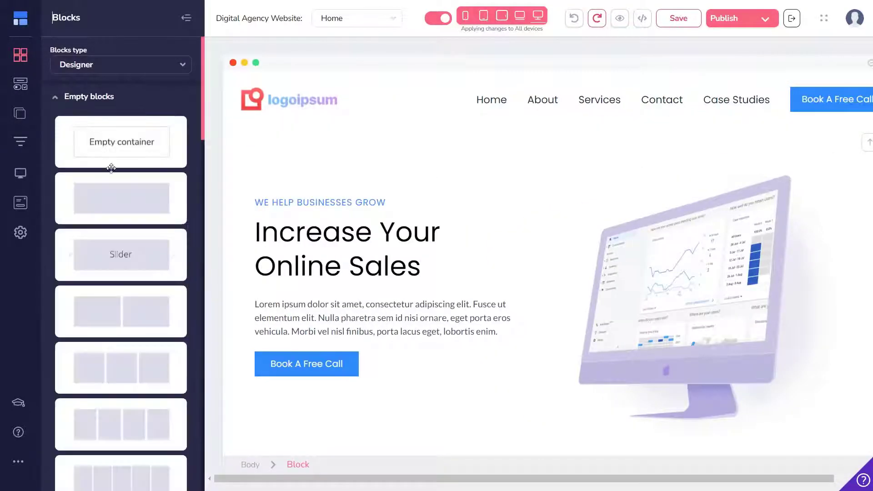
drag(111, 144, 314, 158)
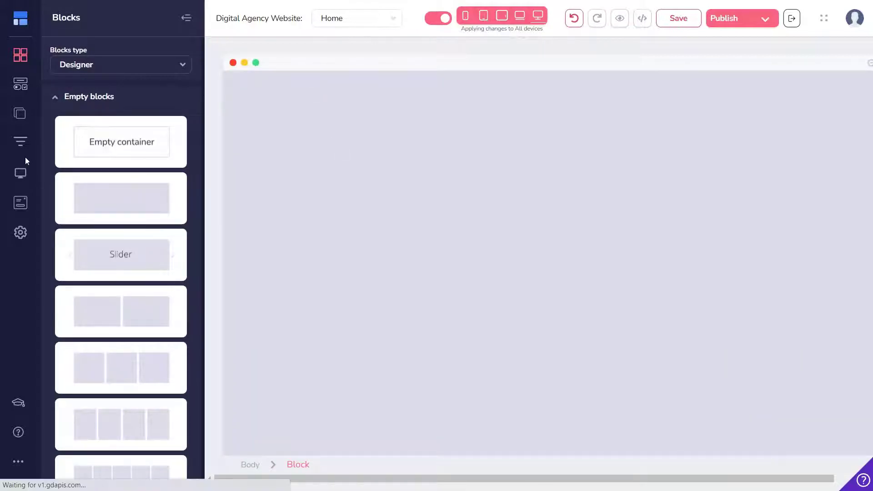
click(19, 84)
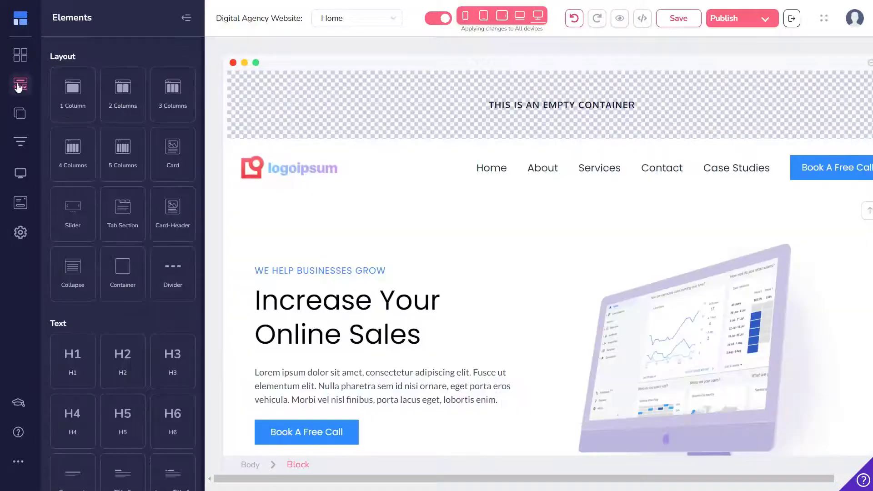
drag(64, 354, 322, 90)
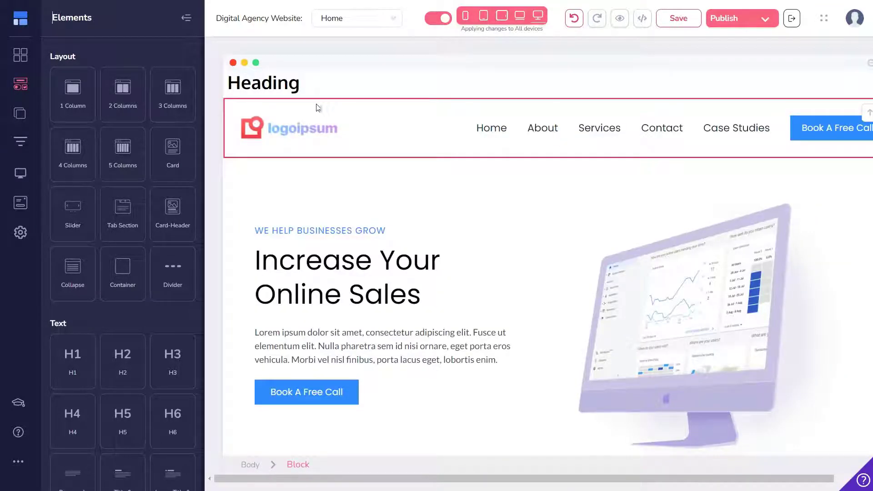
- Select the new H1 heading and inspect it with the browser's developer tools
click(264, 86)
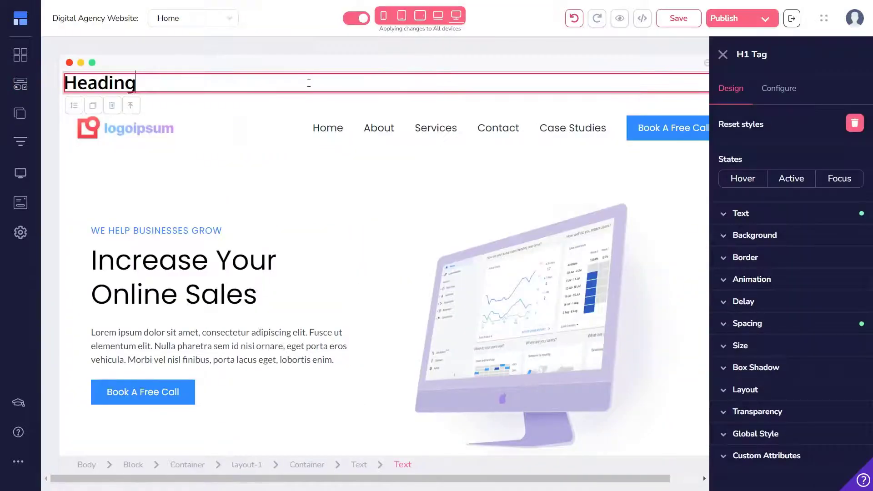
key(ctrl+shift+i)
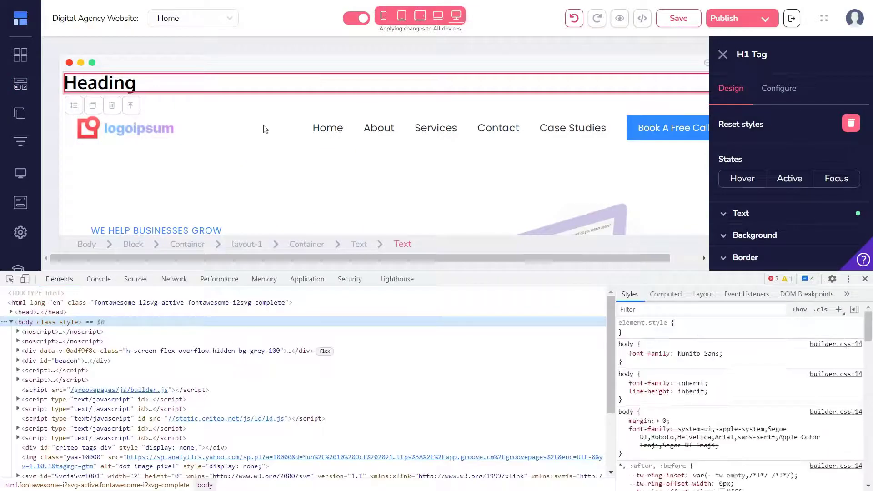
click(9, 279)
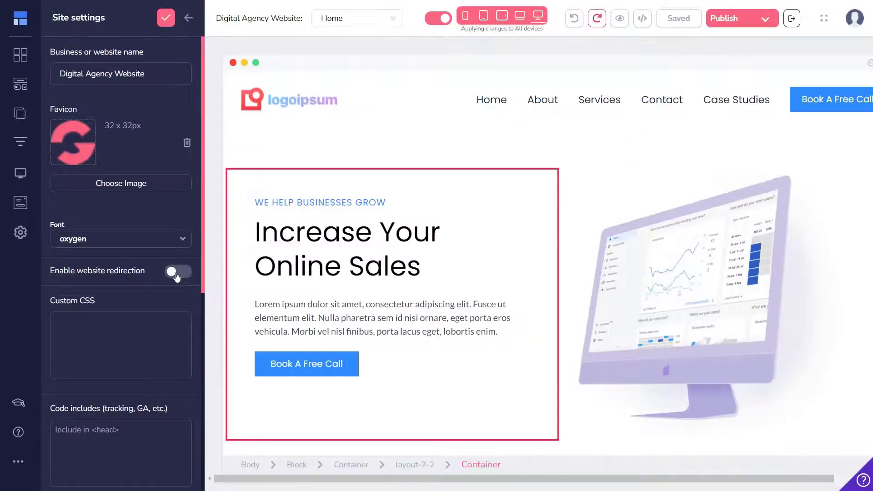
- Toggle the website redirection option in the site settings
click(177, 272)
click(179, 293)
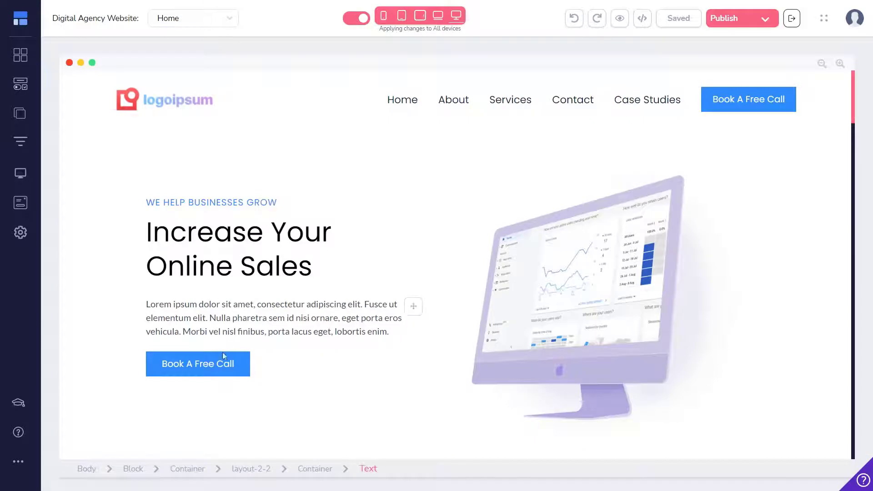
- Examine the animation options of the hero section's Book A Free Call button
click(223, 360)
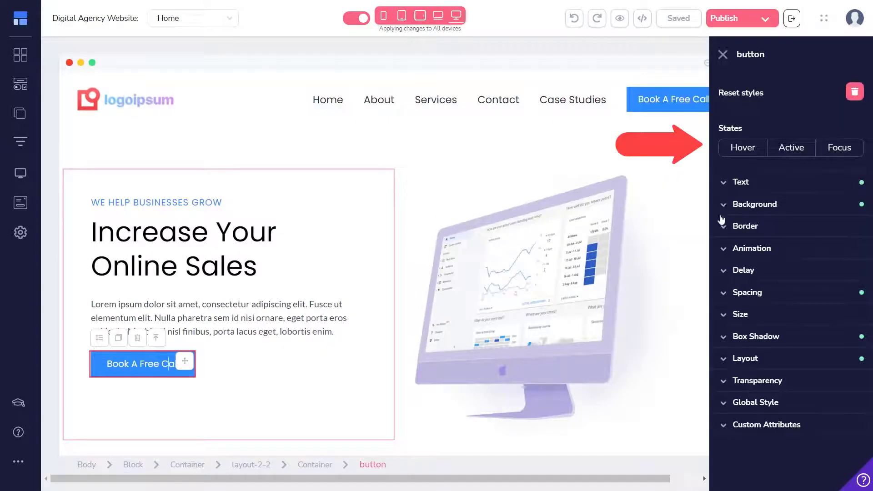
click(726, 250)
scroll(824, 304, down, 2)
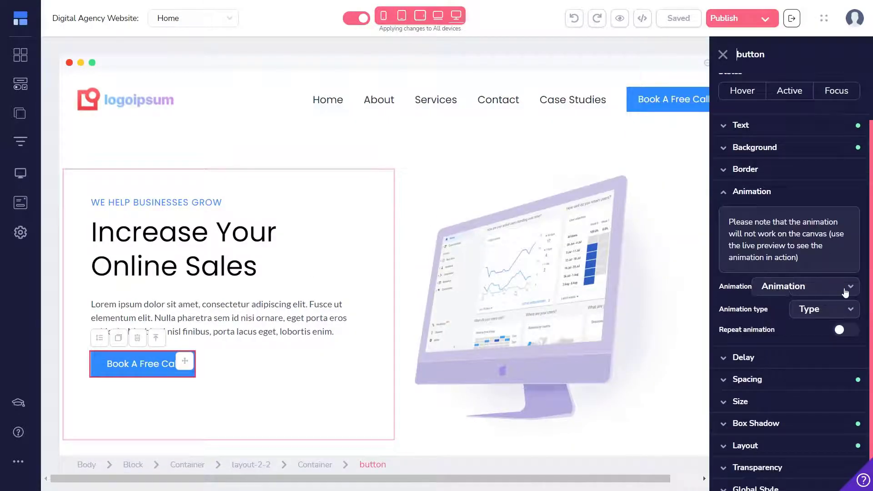
click(845, 293)
click(841, 290)
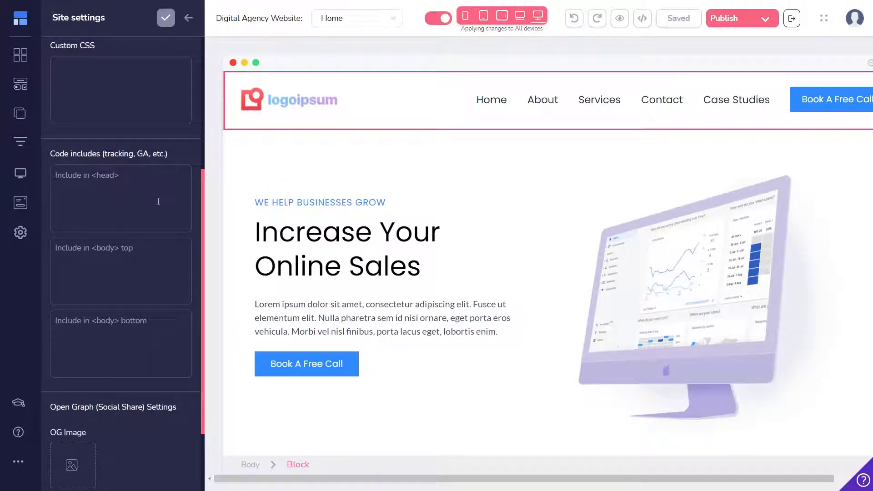
- Copy the pixel base code from Facebook's Install Base Code page and paste it into the site's <head> code include
scroll(141, 182, down, 2)
click(133, 169)
click(124, 257)
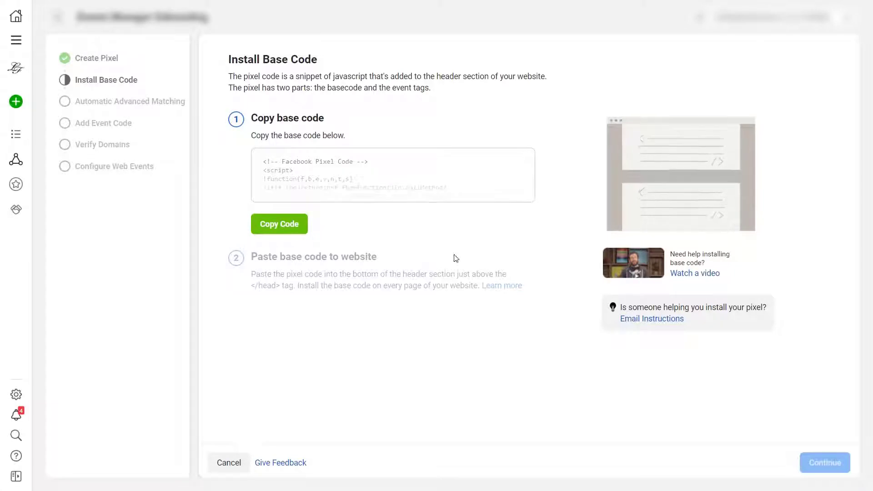
click(284, 227)
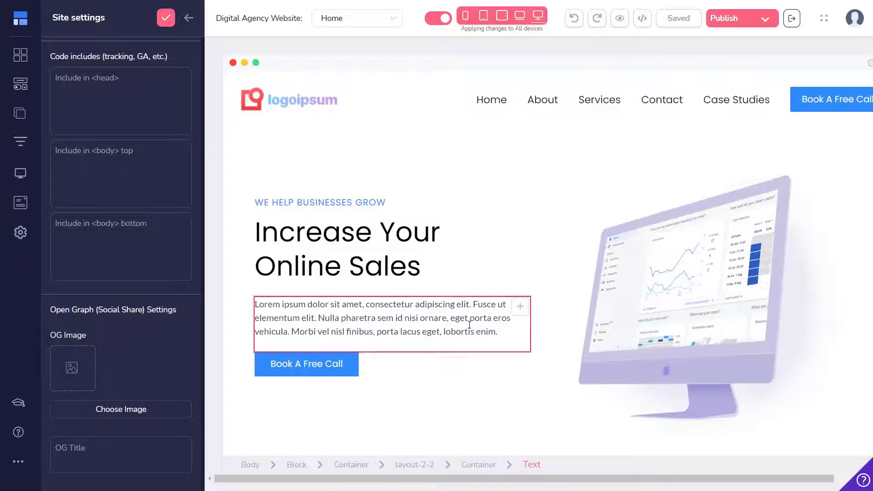
click(121, 91)
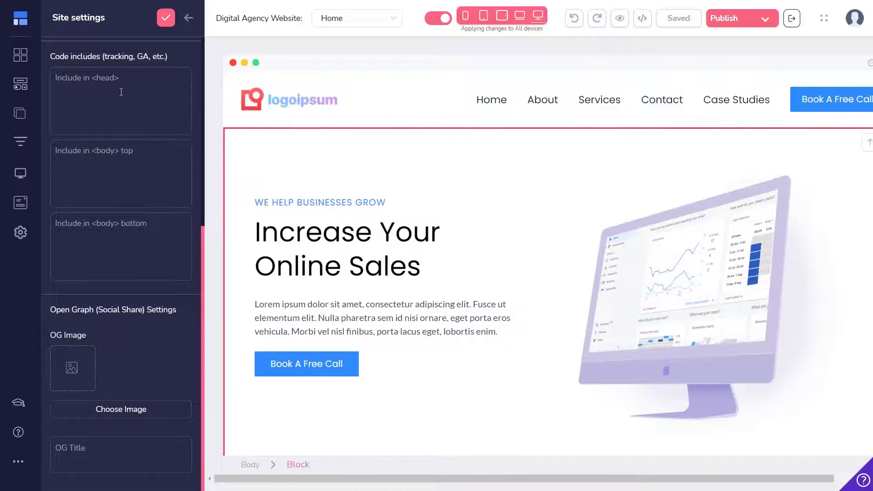
key(ctrl+v)
scroll(121, 91, up, 10)
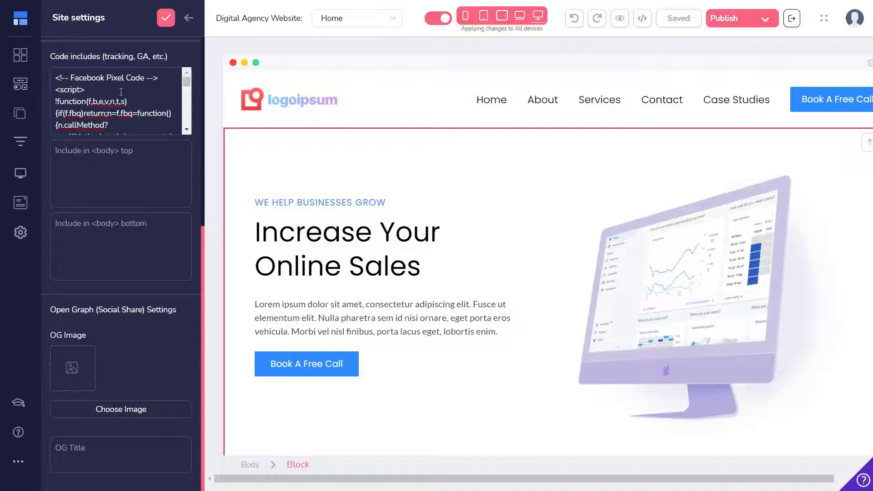
click(286, 285)
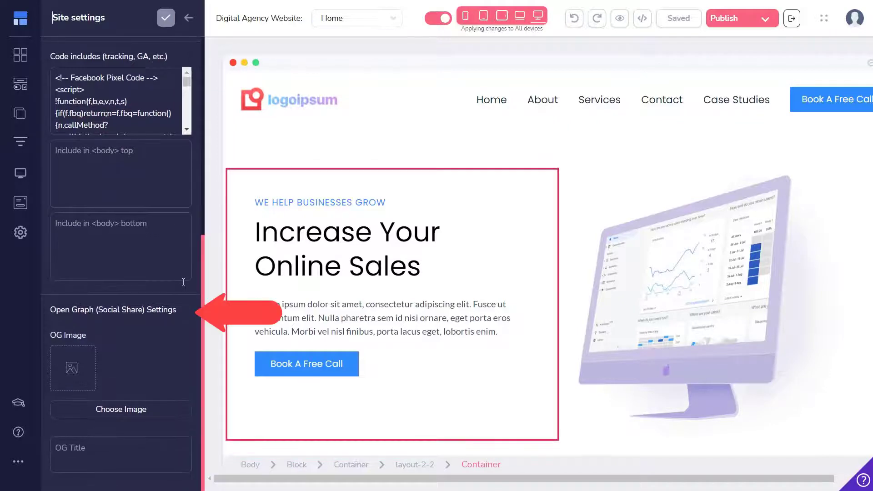
- Set the Open Graph image to the purple Lifestyle Freedom picture from My Files
drag(125, 310, 178, 312)
click(153, 324)
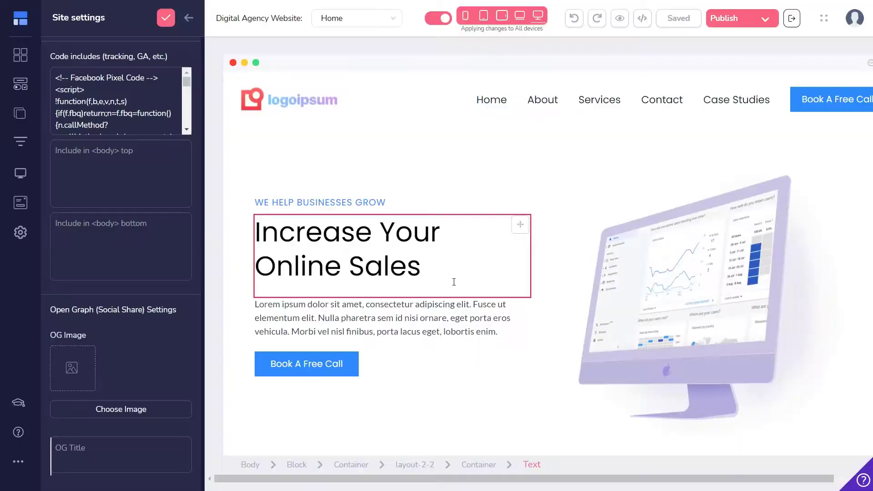
click(123, 410)
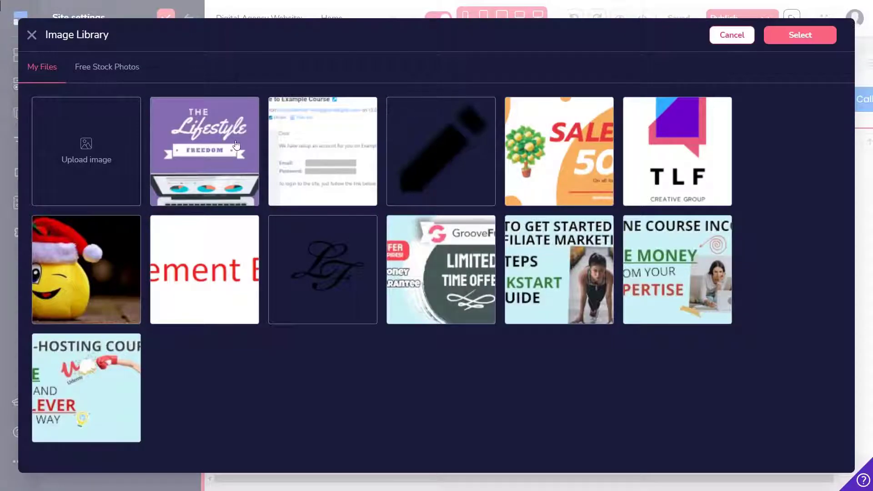
click(232, 146)
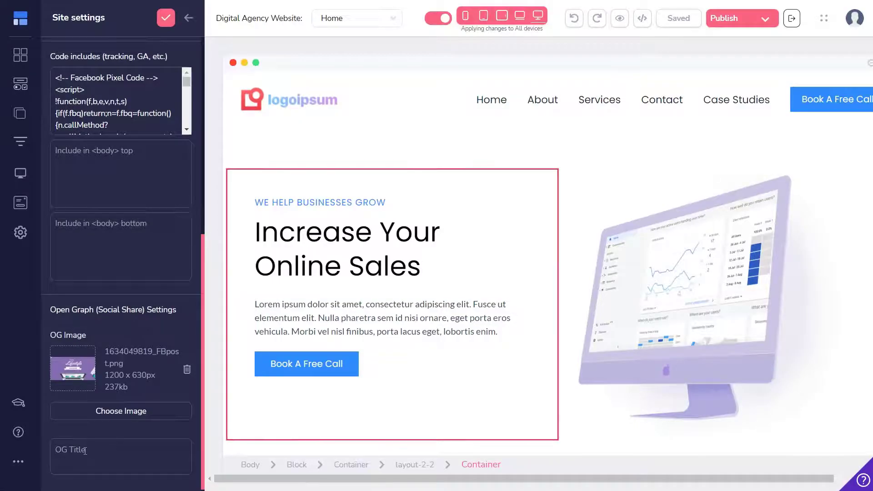
- Enter The Lifestyle Freedom Course as the OG title and save the site settings
text(The Lifestyle Freedom Course)
scroll(129, 324, down, 1)
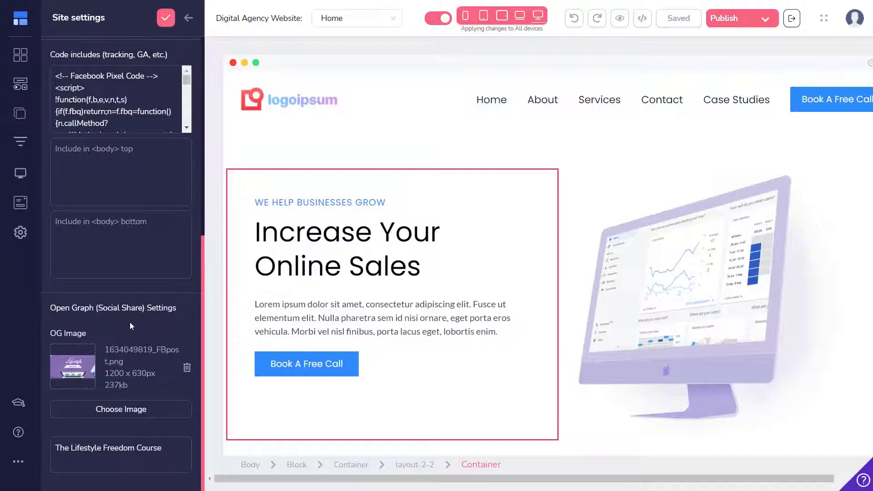
click(166, 24)
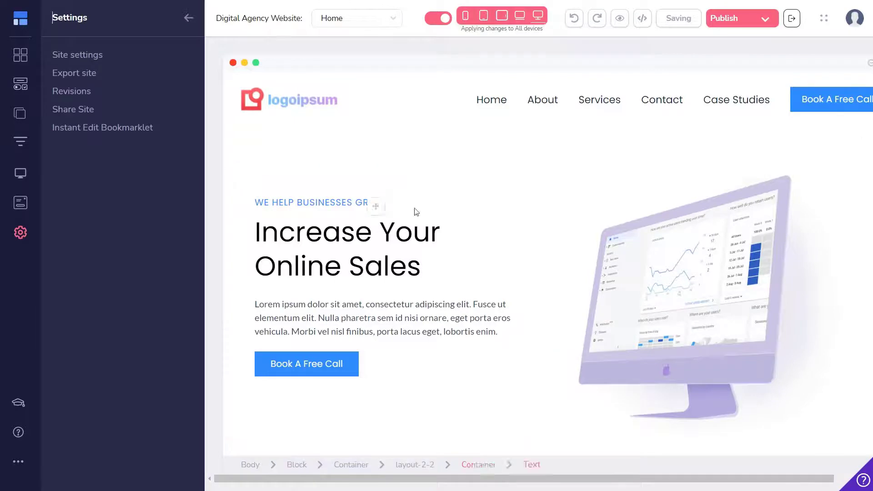